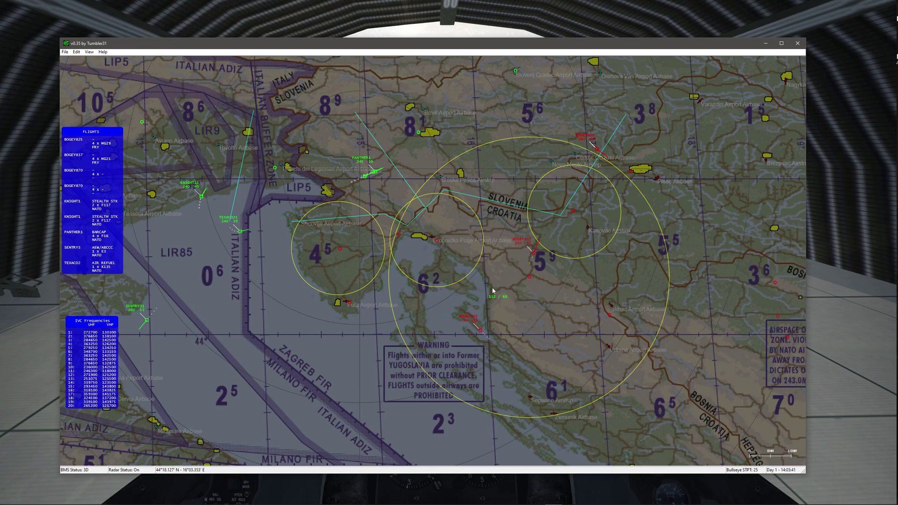
# Zoom the F4RADAR map over Slovenia and Croatia, inspect contact labels, then minimize it.
pyautogui.scroll(3, 522, 161)
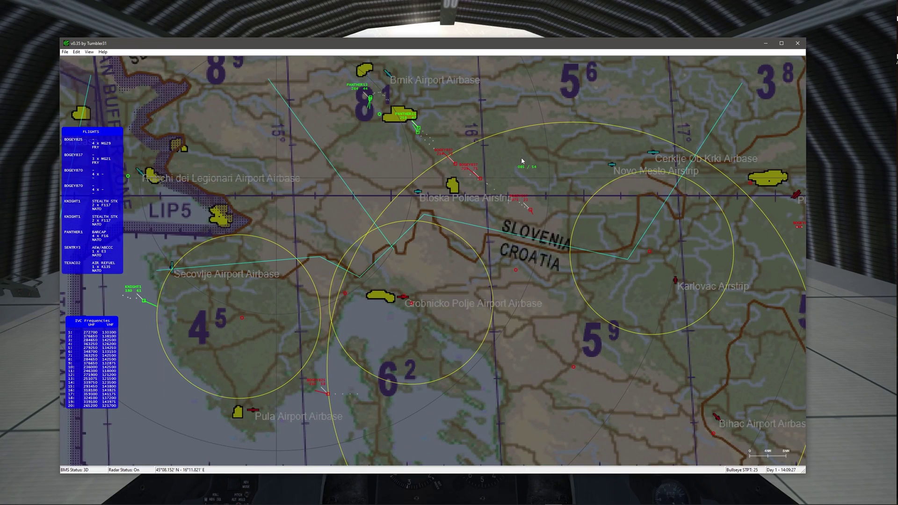
pyautogui.scroll(-1, 522, 161)
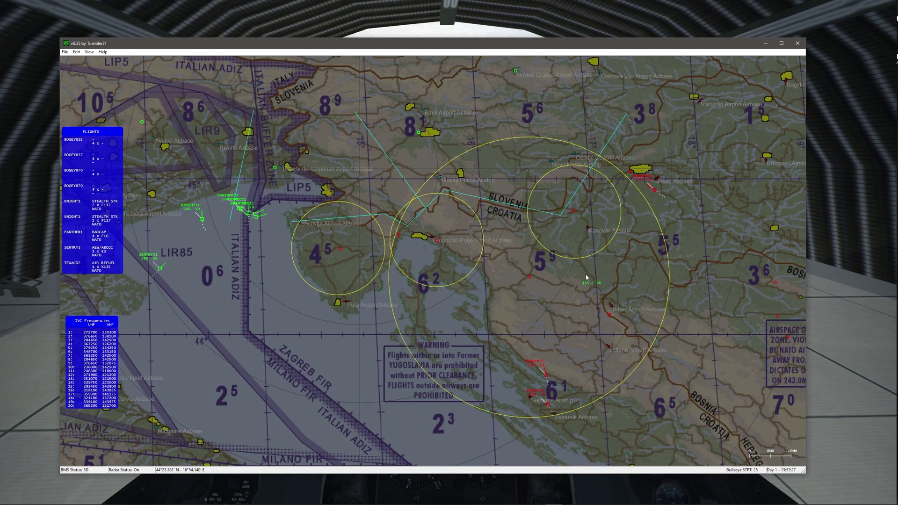
pyautogui.moveTo(655, 192)
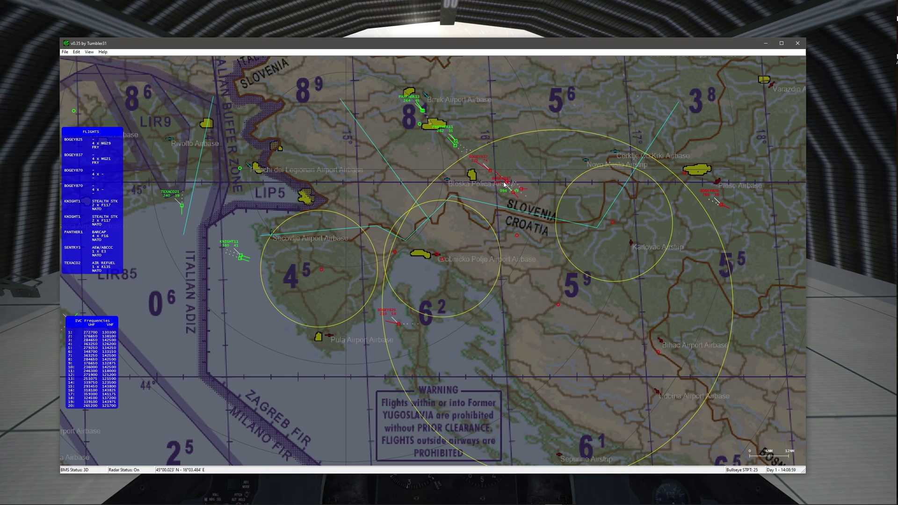
pyautogui.moveTo(453, 141)
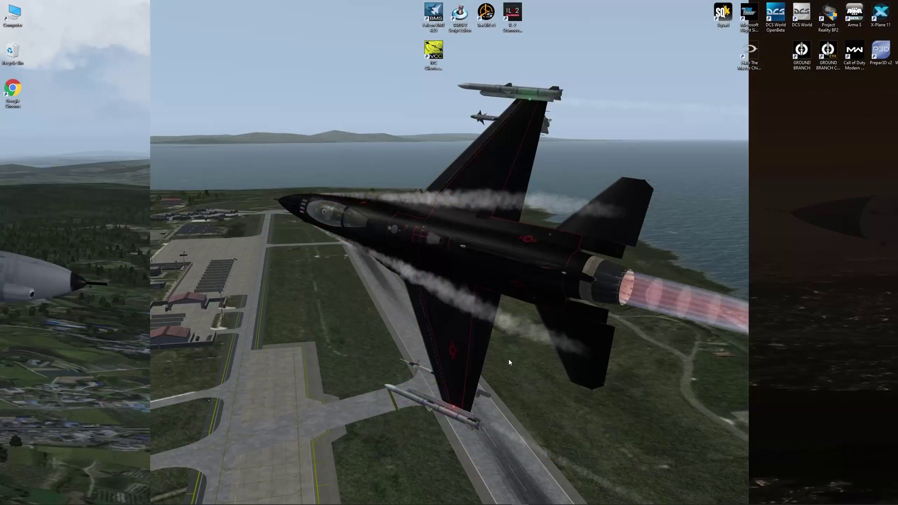
# In the forum's F4RADAR thread, view the full-size radar screenshot, then return to the post.
pyautogui.moveTo(400, 498)
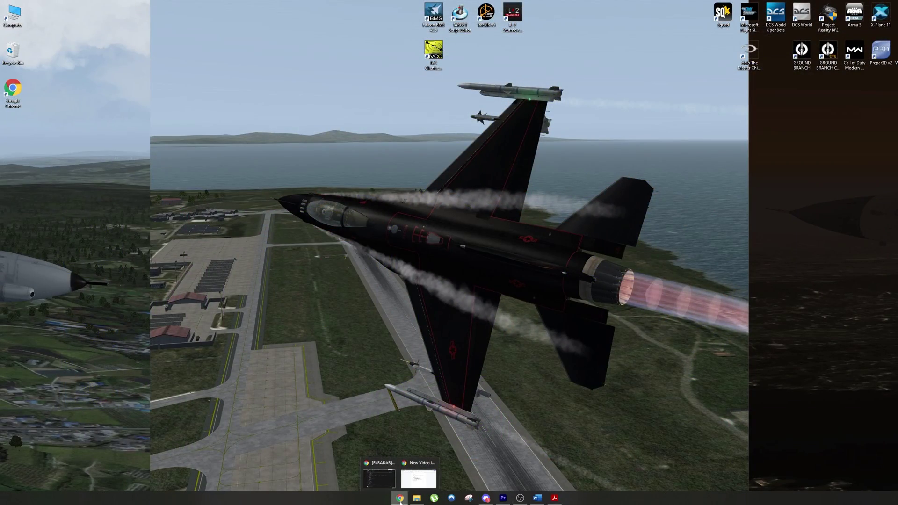
pyautogui.click(380, 475)
pyautogui.scroll(10, 395, 220)
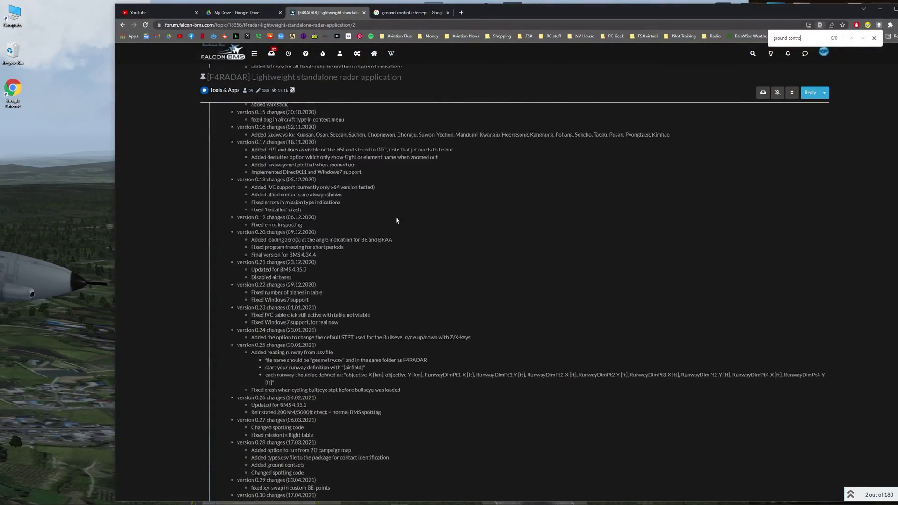
pyautogui.scroll(15, 449, 215)
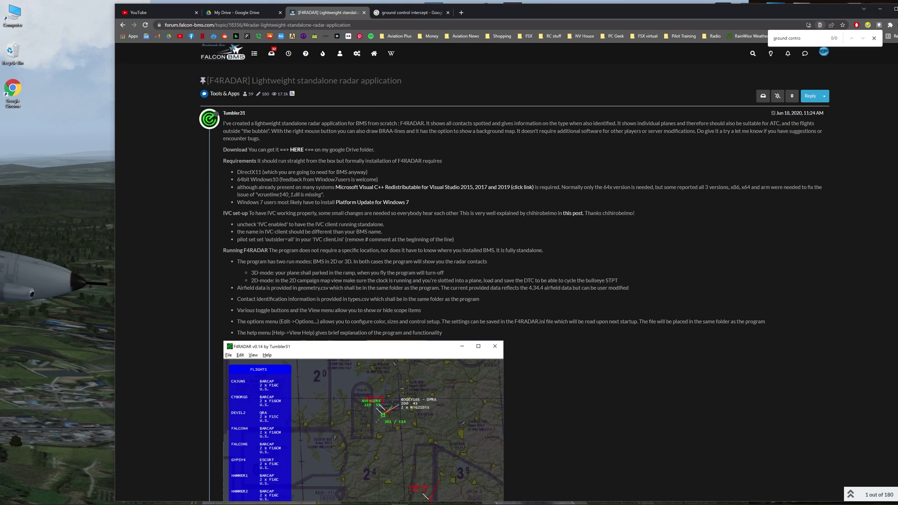
pyautogui.moveTo(210, 81); pyautogui.dragTo(248, 81)
pyautogui.scroll(-5, 443, 166)
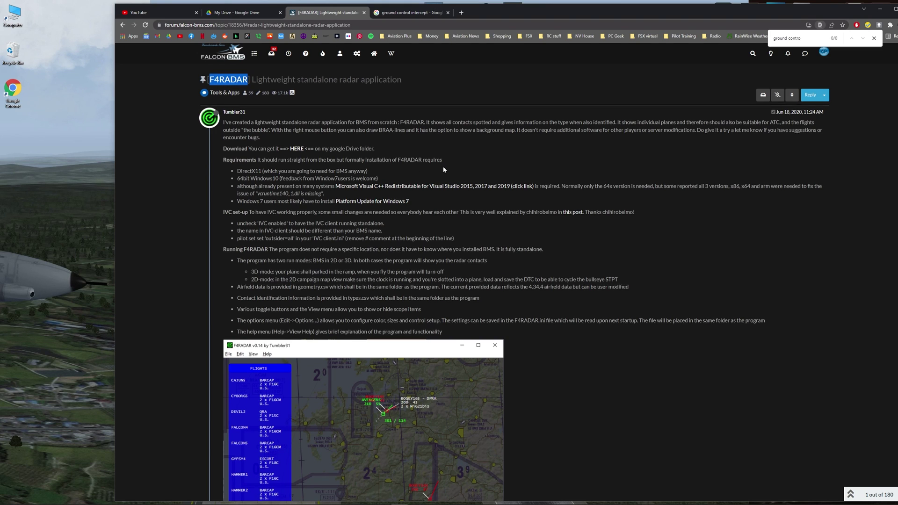
pyautogui.click(365, 244)
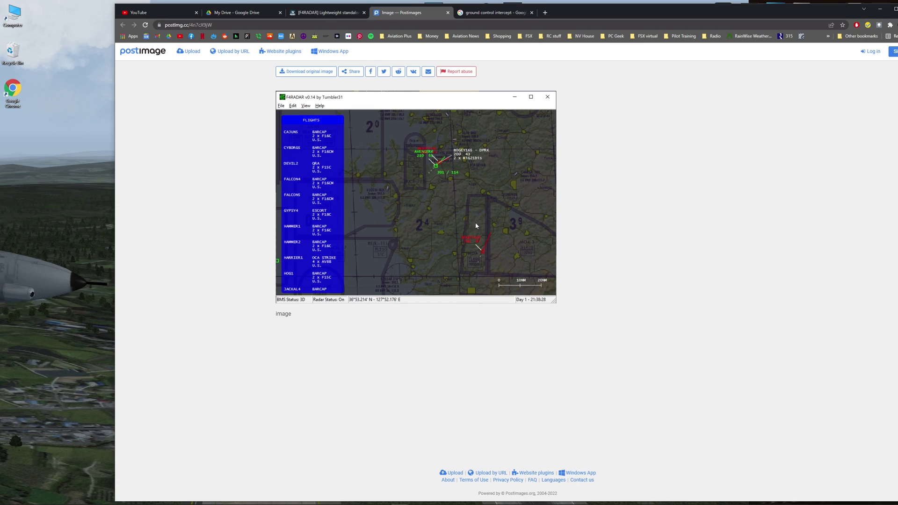
pyautogui.hotkey('ctrl', 'w')
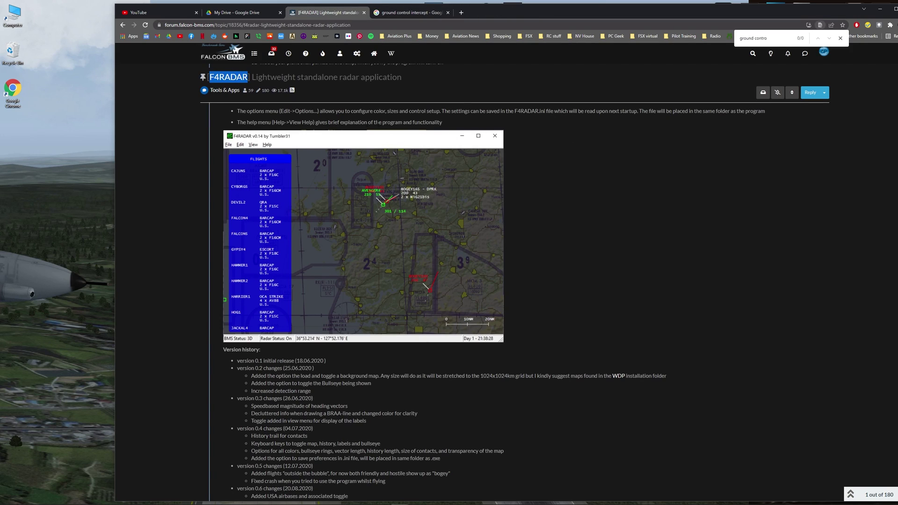
# Highlight the post's Download line and its four Requirements bullet lines.
pyautogui.scroll(5, 600, 161)
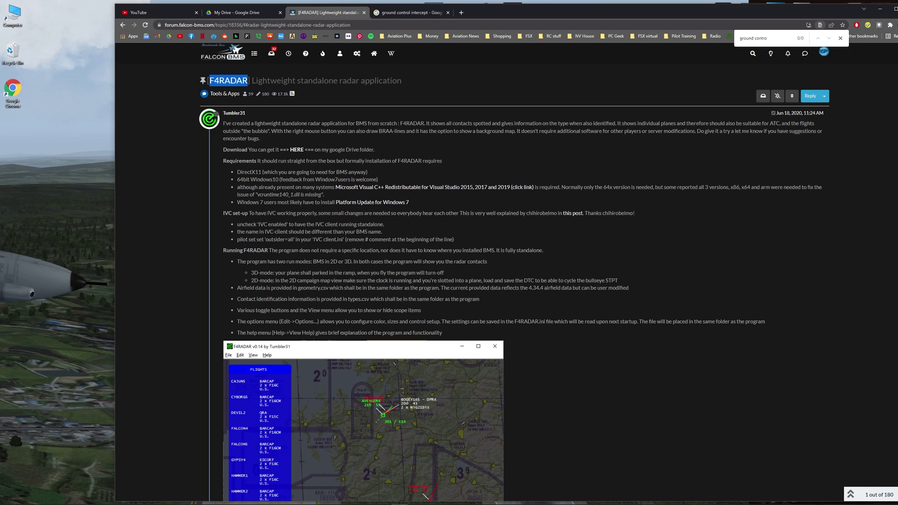
pyautogui.moveTo(223, 150); pyautogui.dragTo(373, 150)
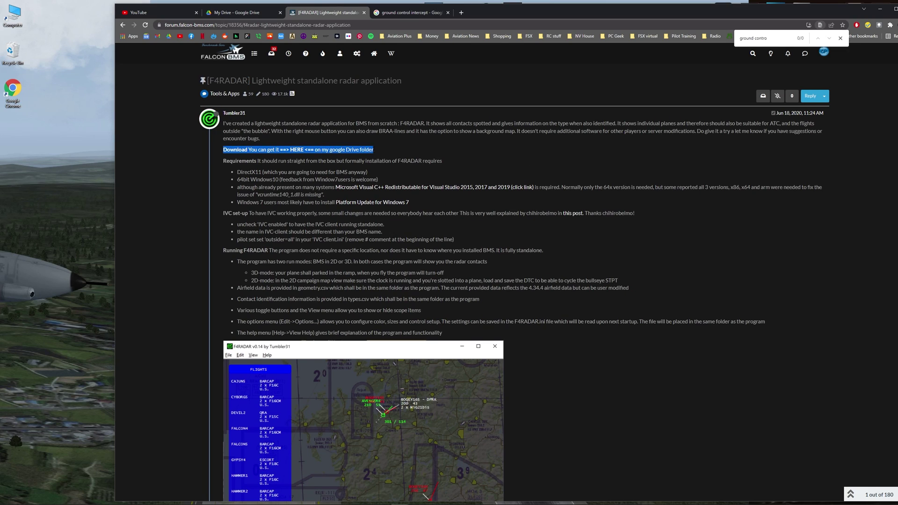
pyautogui.click(280, 150)
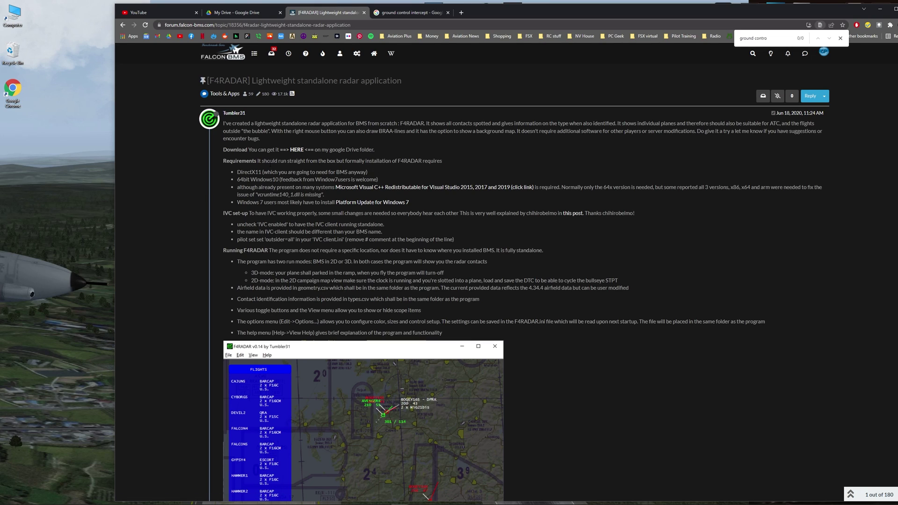
pyautogui.moveTo(237, 172); pyautogui.dragTo(410, 203)
pyautogui.click(446, 204)
# Open the Falcon BMS 4.35 Tools folder and select F4RADARv0.35 in the F4Radar folder.
pyautogui.click(418, 496)
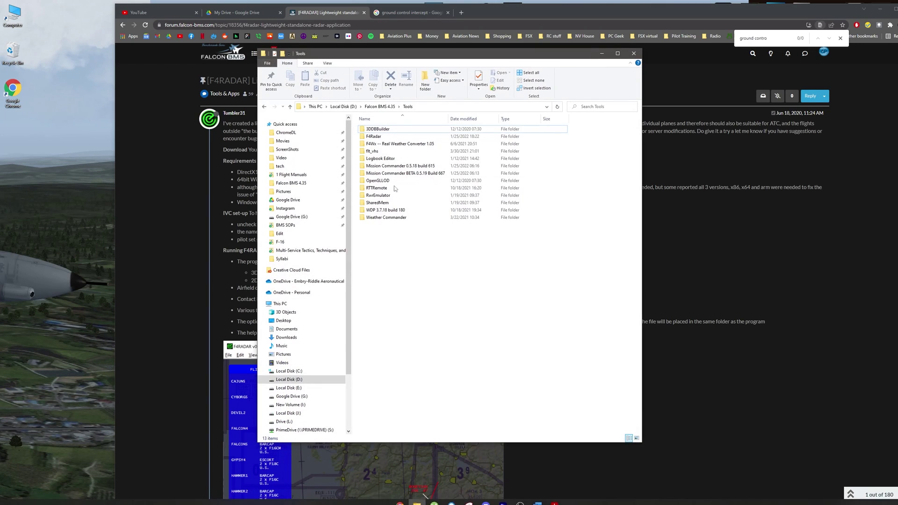
pyautogui.doubleClick(387, 137)
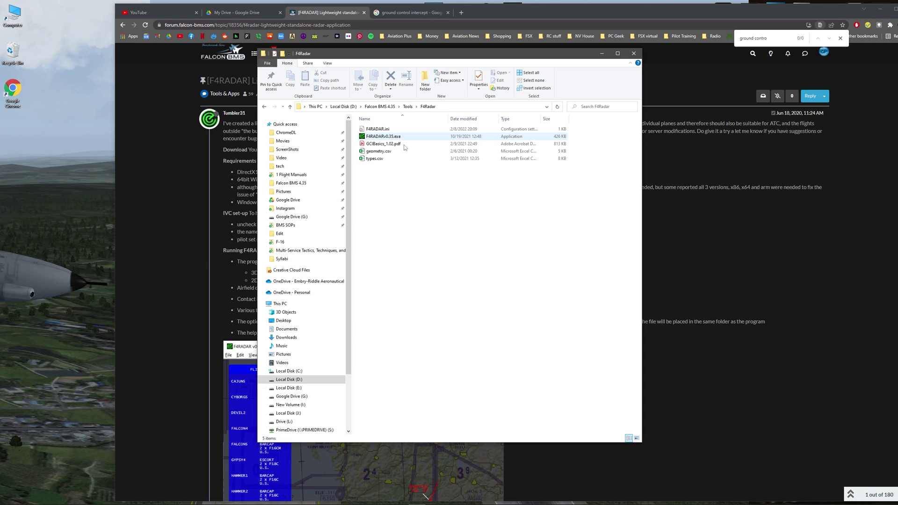
pyautogui.click(377, 137)
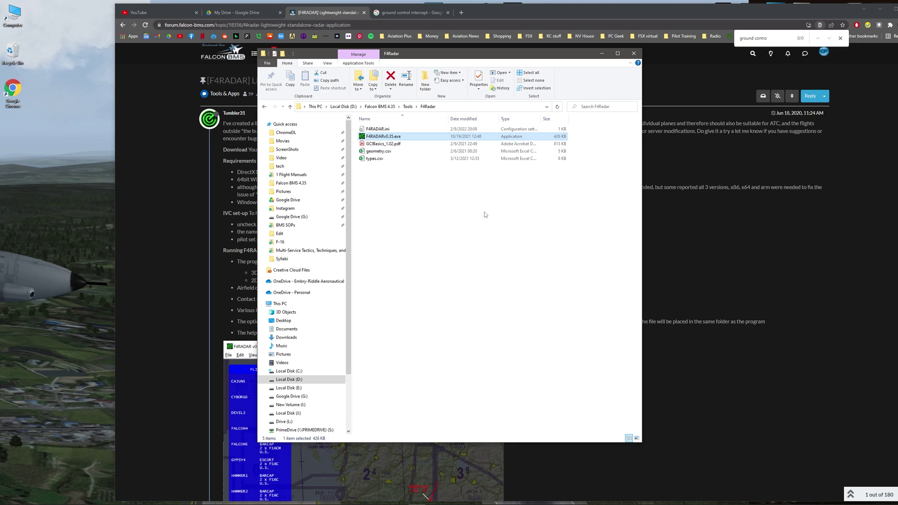
# Navigate from Tools into Falcon BMS 4.35\Bin\x64\IVC.
pyautogui.click(407, 107)
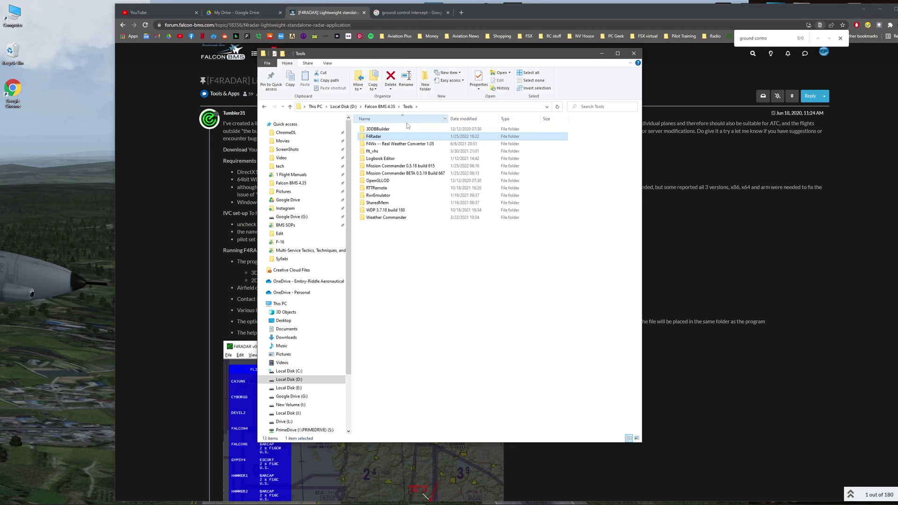
pyautogui.click(384, 108)
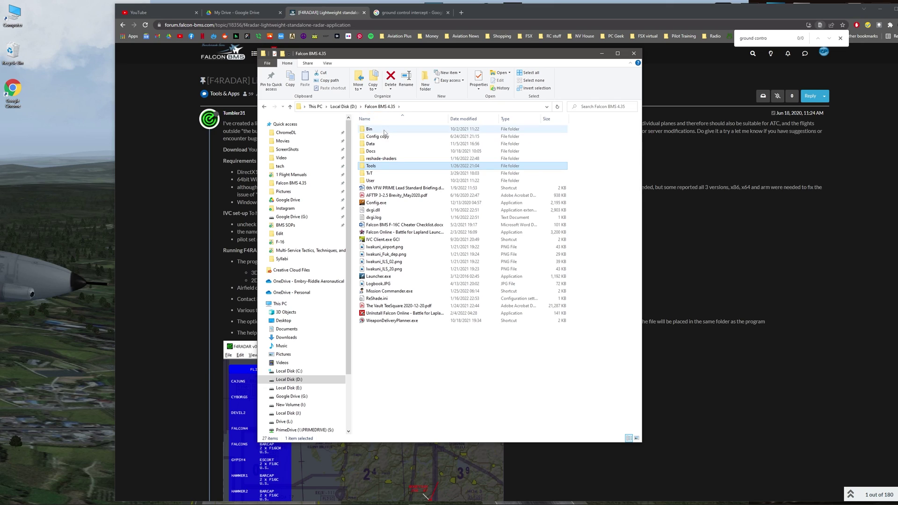
pyautogui.doubleClick(386, 129)
pyautogui.doubleClick(391, 129)
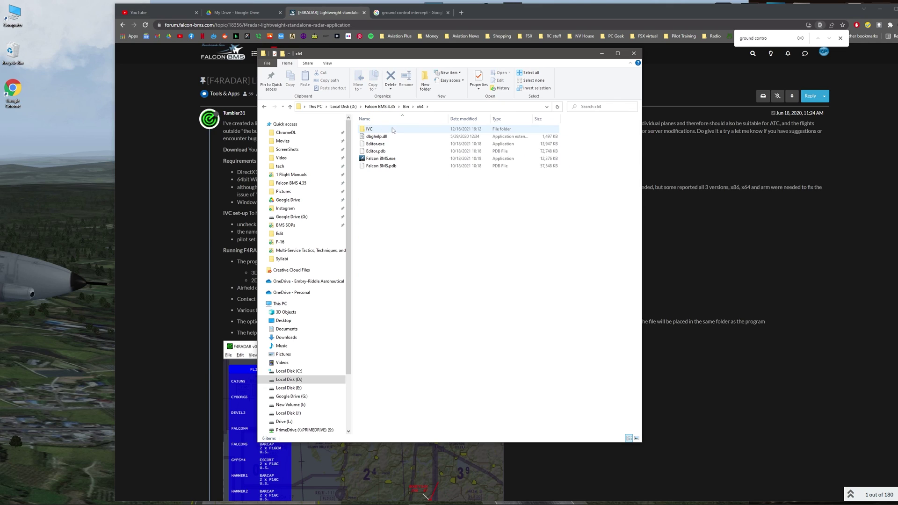
pyautogui.doubleClick(392, 130)
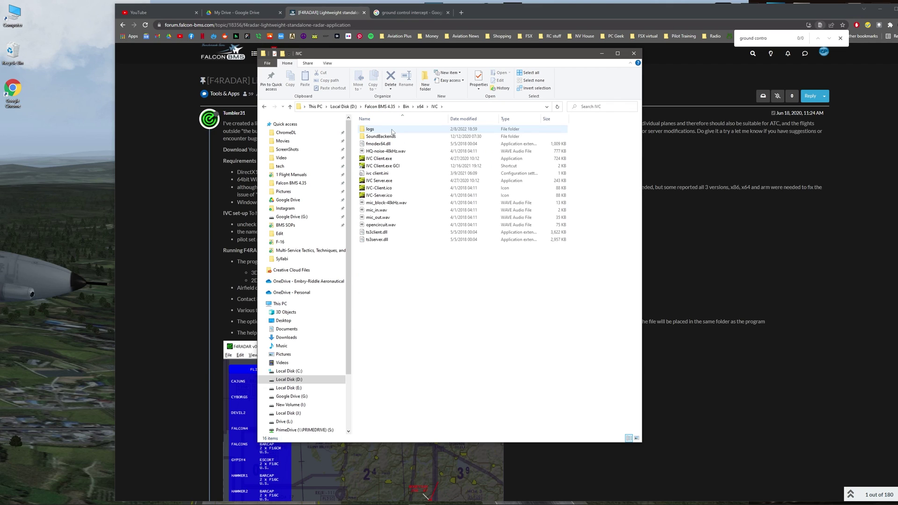
# Inspect IVC Client.exe's actions menu without choosing anything, then select its GCI shortcut.
pyautogui.click(400, 170)
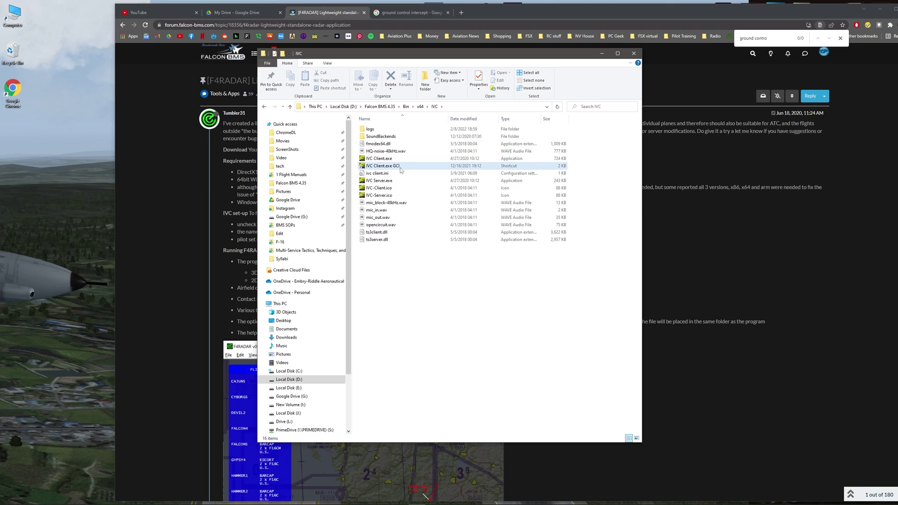
pyautogui.click(385, 160)
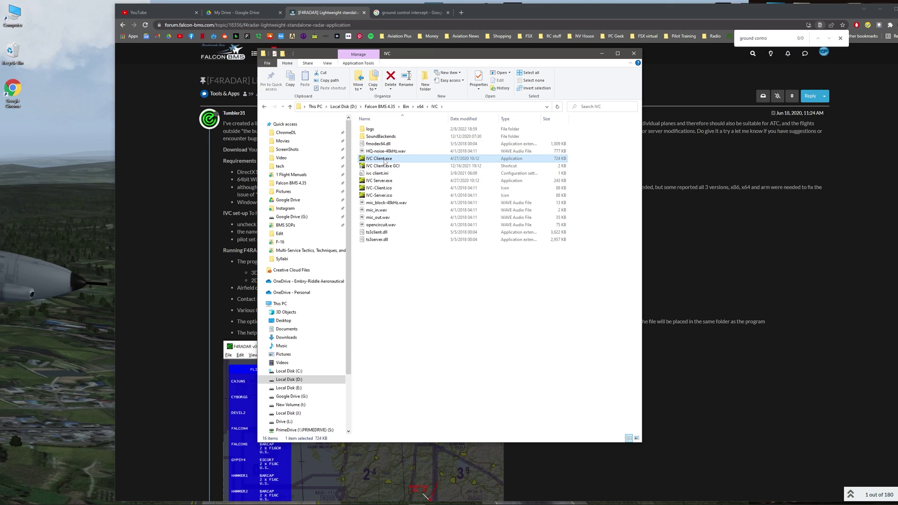
pyautogui.rightClick(384, 160)
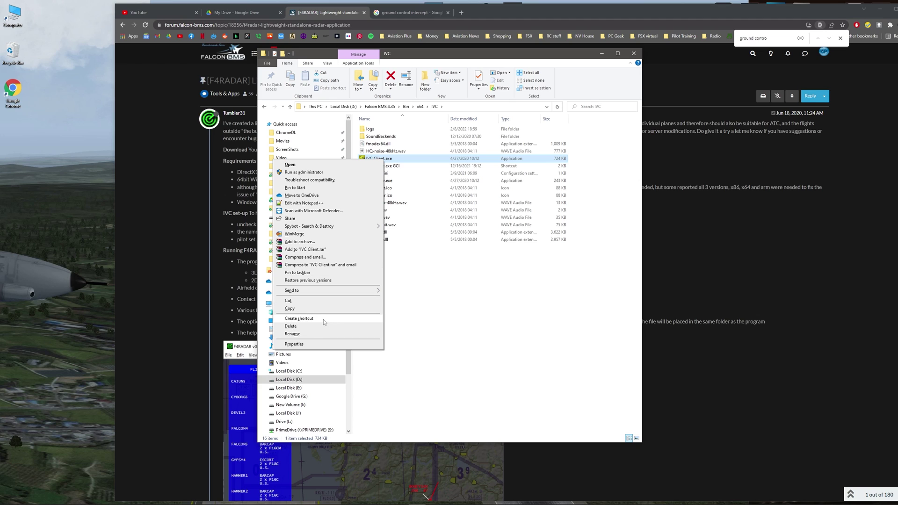
pyautogui.click(393, 323)
pyautogui.press('Down')
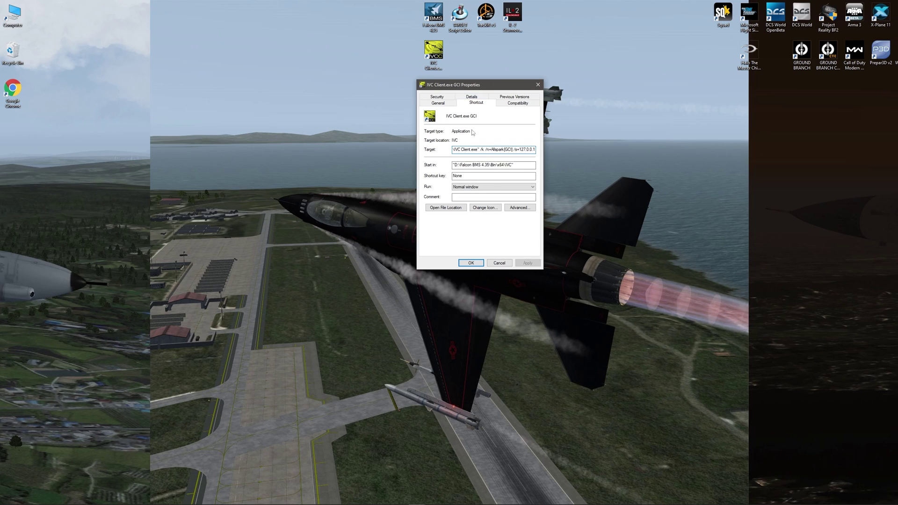
# Highlight the callsign and /s=127.0.0.1 server arguments in the GCI shortcut's Target field.
pyautogui.moveTo(481, 150); pyautogui.dragTo(535, 149)
pyautogui.click(514, 149)
pyautogui.moveTo(514, 149); pyautogui.dragTo(536, 149)
pyautogui.click(522, 150)
pyautogui.moveTo(520, 149); pyautogui.dragTo(538, 150)
# Close the shortcut properties, select IVC Client's 127.0.0.1 server address, then switch to the syllabus PDF.
pyautogui.press('Return')
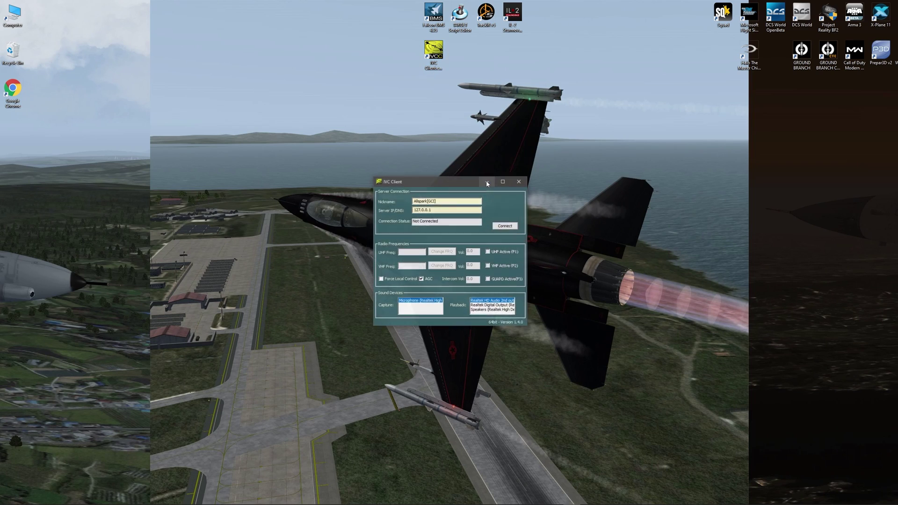
pyautogui.doubleClick(437, 210)
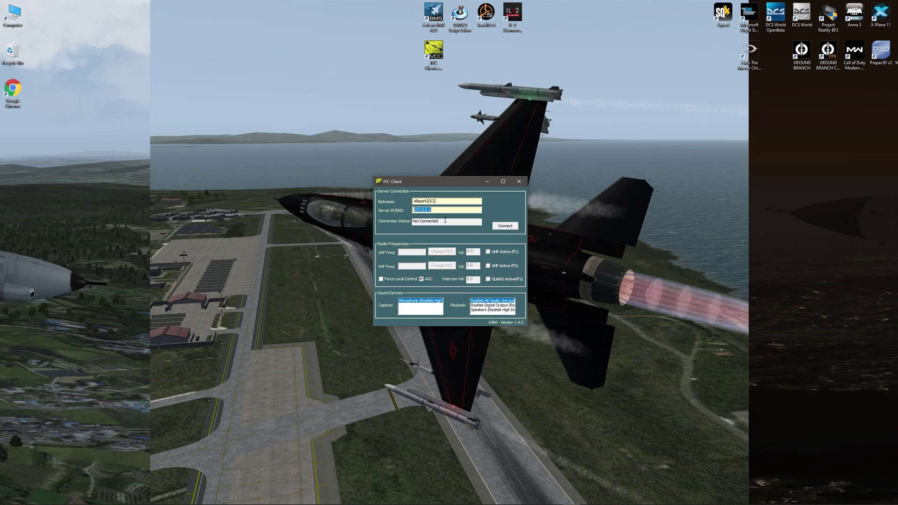
pyautogui.hotkey('alt', 'Tab')
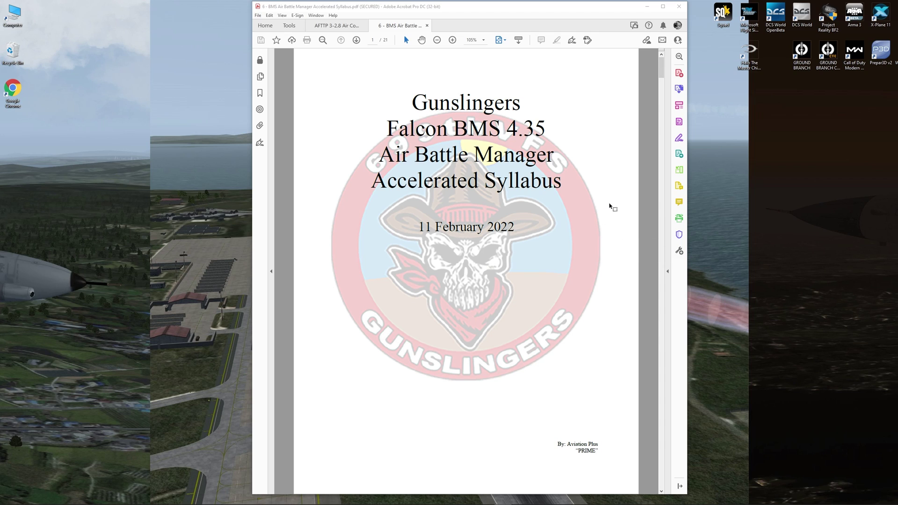
# Scroll the syllabus past the table of contents to page 4, GCI Starter Guide.
pyautogui.scroll(-2, 610, 206)
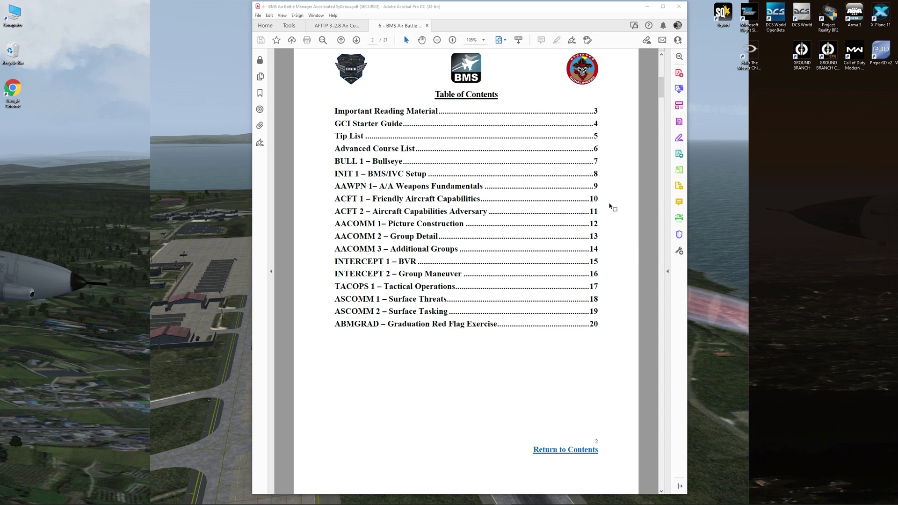
pyautogui.scroll(1, 523, 174)
pyautogui.scroll(-1, 627, 182)
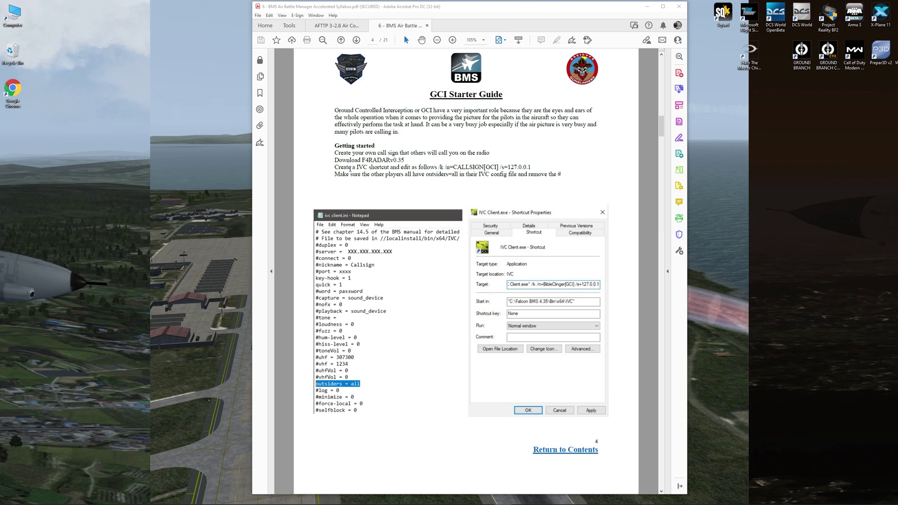
pyautogui.moveTo(404, 160); pyautogui.dragTo(392, 160)
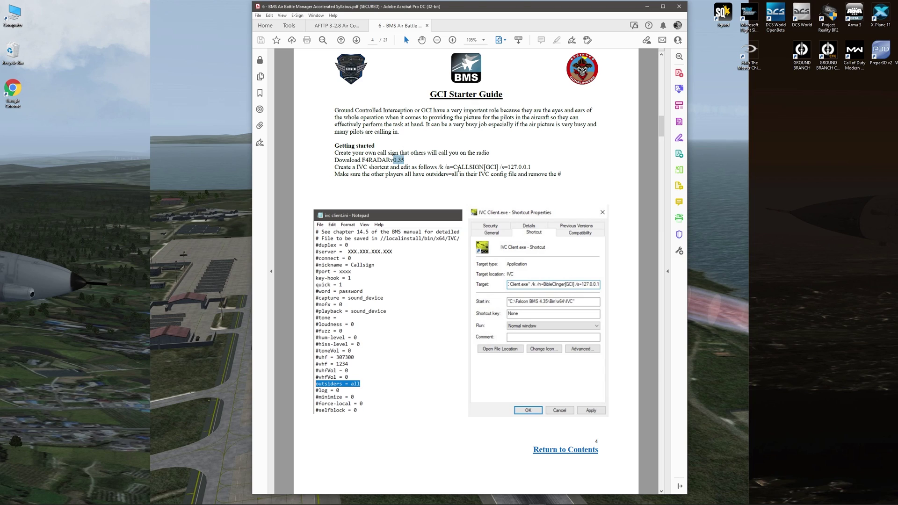
pyautogui.click(534, 301)
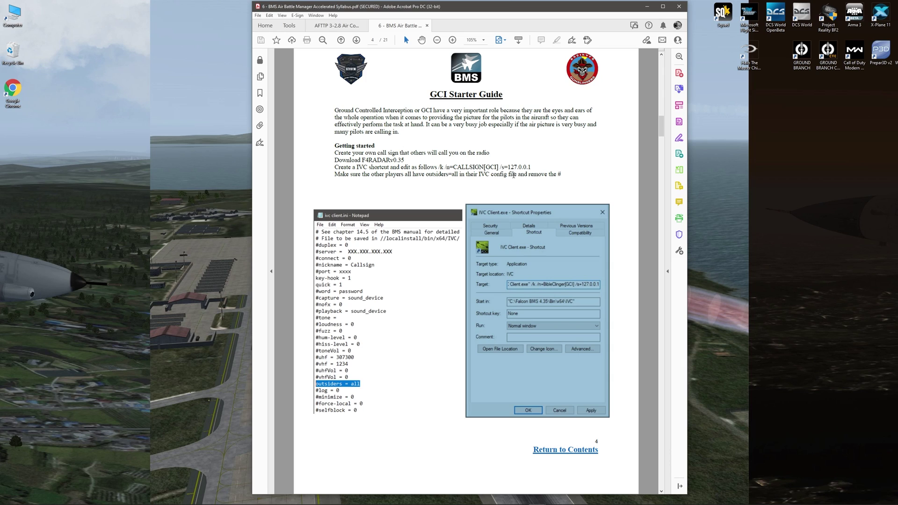
pyautogui.click(361, 373)
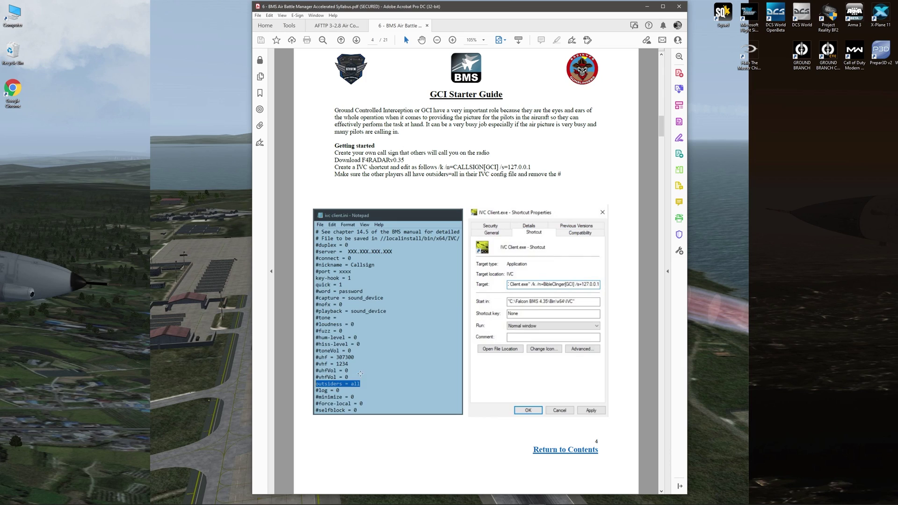